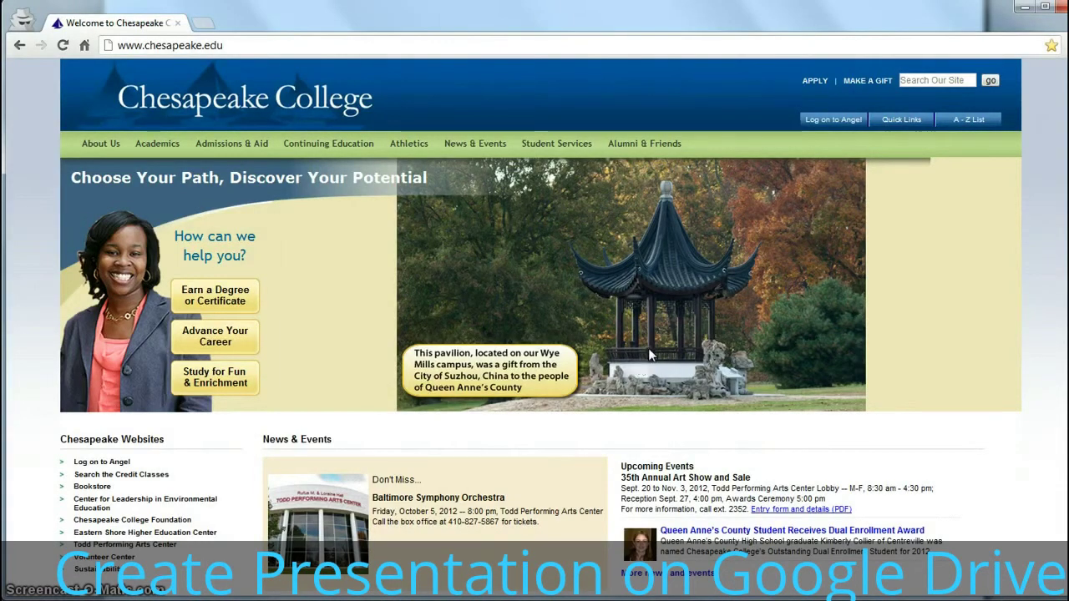
Step: Expand the Quick Links panel on the Chesapeake College homepage
click(902, 122)
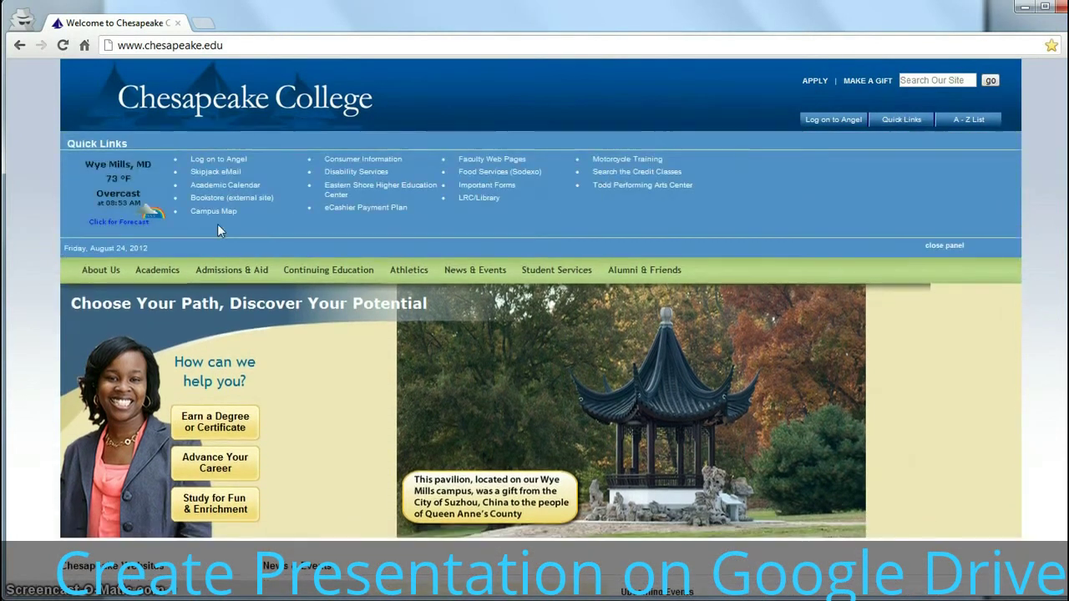
Step: On the Skipjack e-mail sign-in page, enter the college account username and password
click(215, 177)
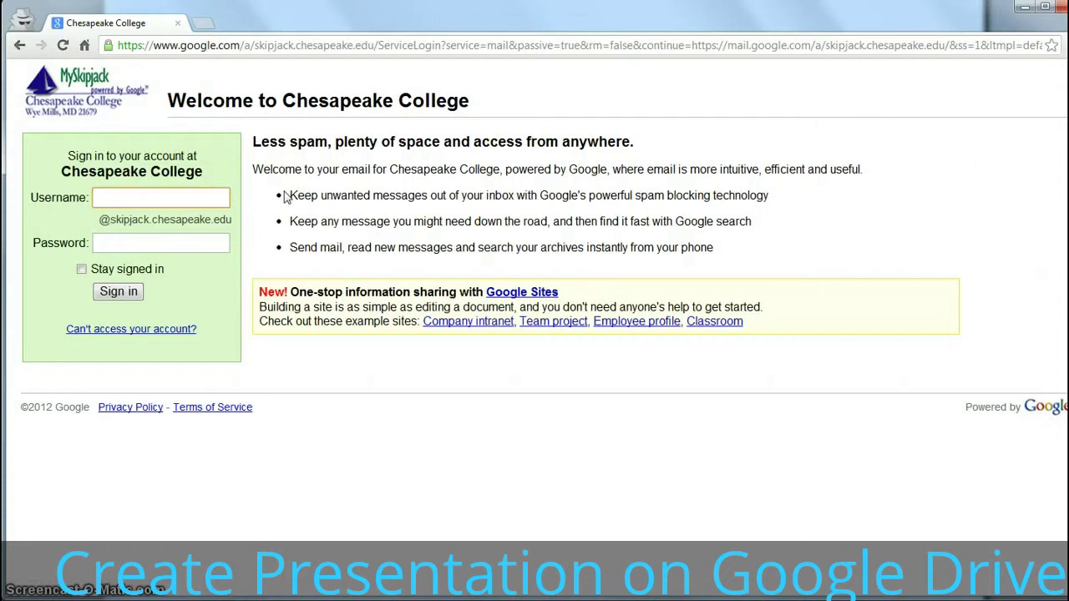
text(ericphetteplace)
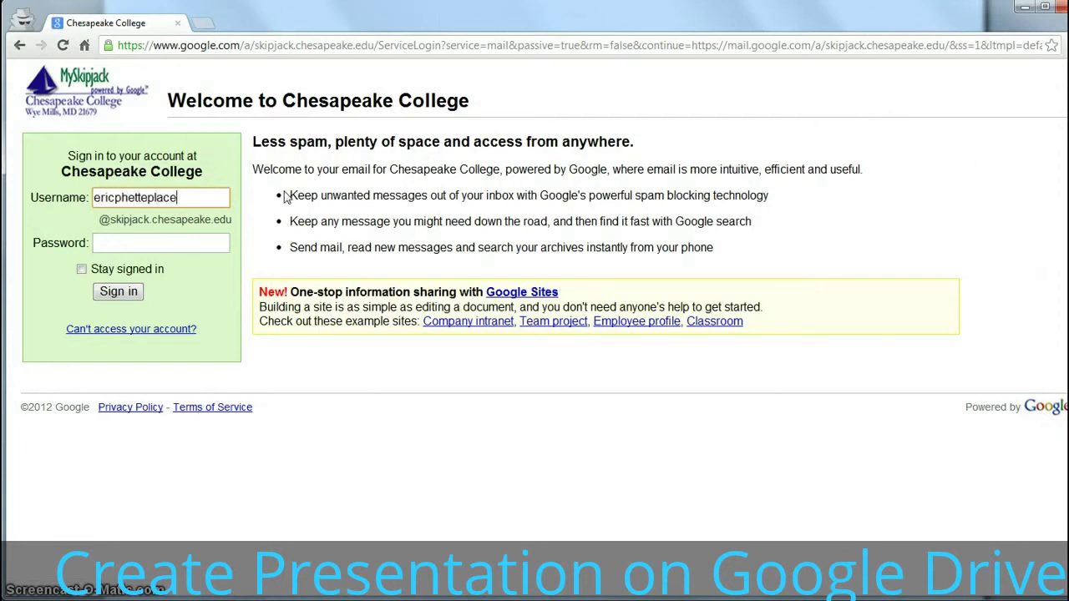
key(Tab)
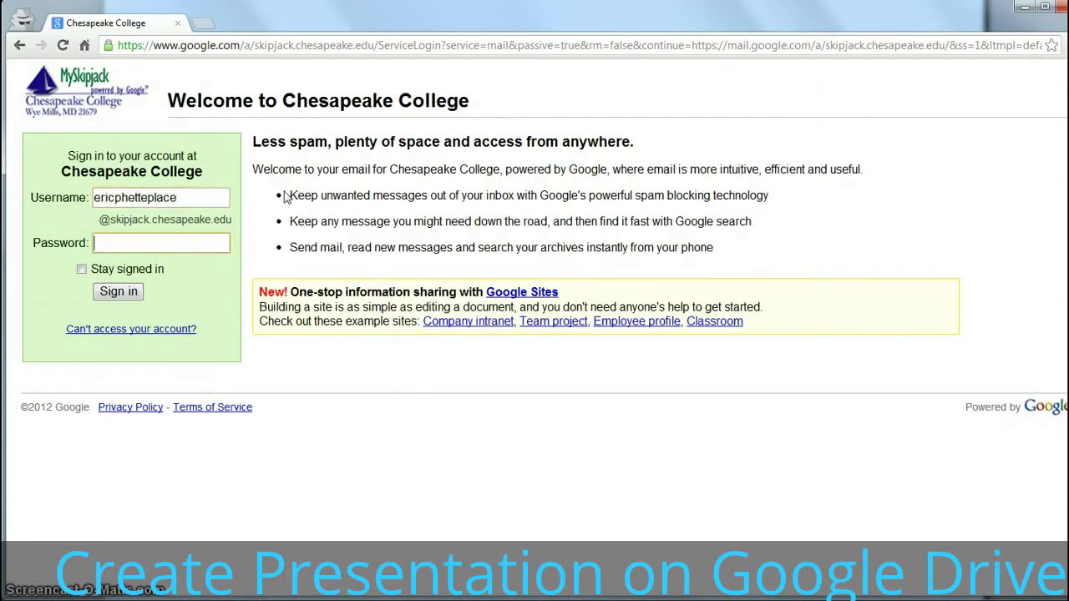
text(***********)
Step: Sign in to bring up the empty Skipjack Gmail inbox
click(122, 294)
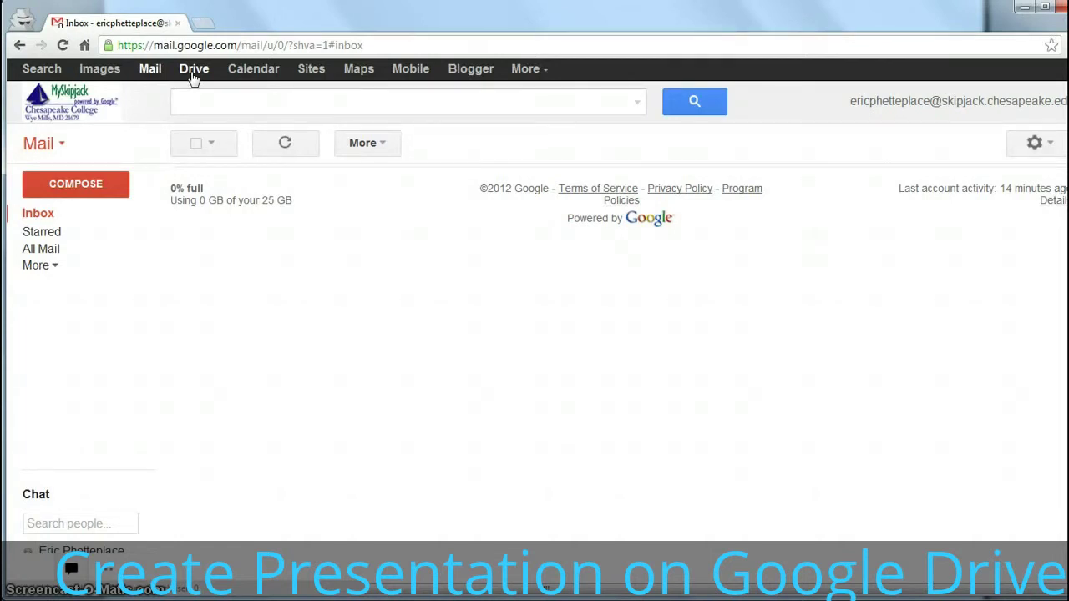
Step: Go to Google Drive and create a new Presentation from the CREATE menu
click(192, 73)
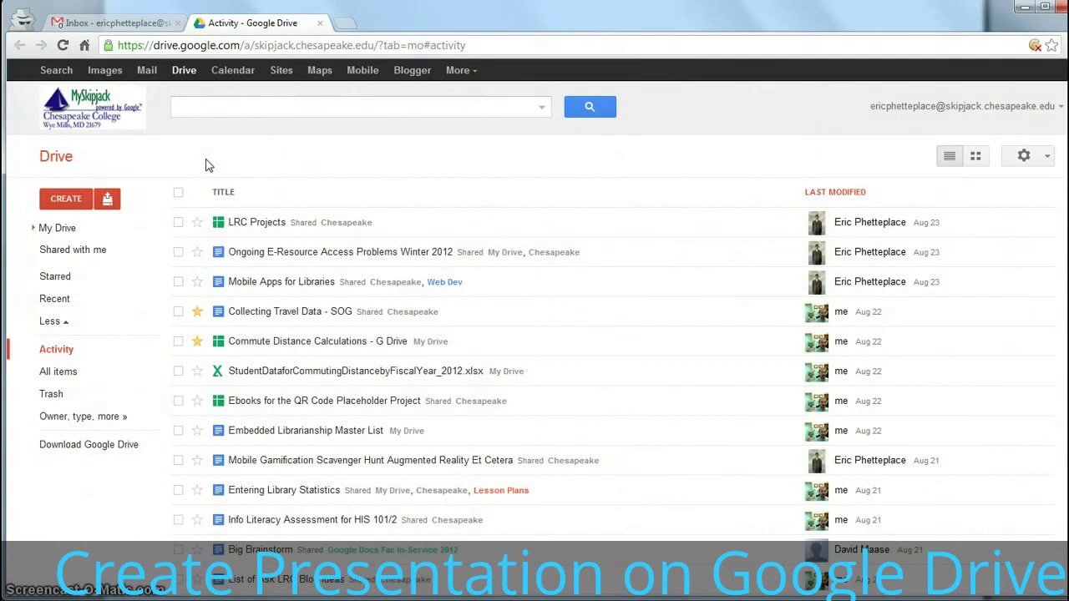
click(67, 201)
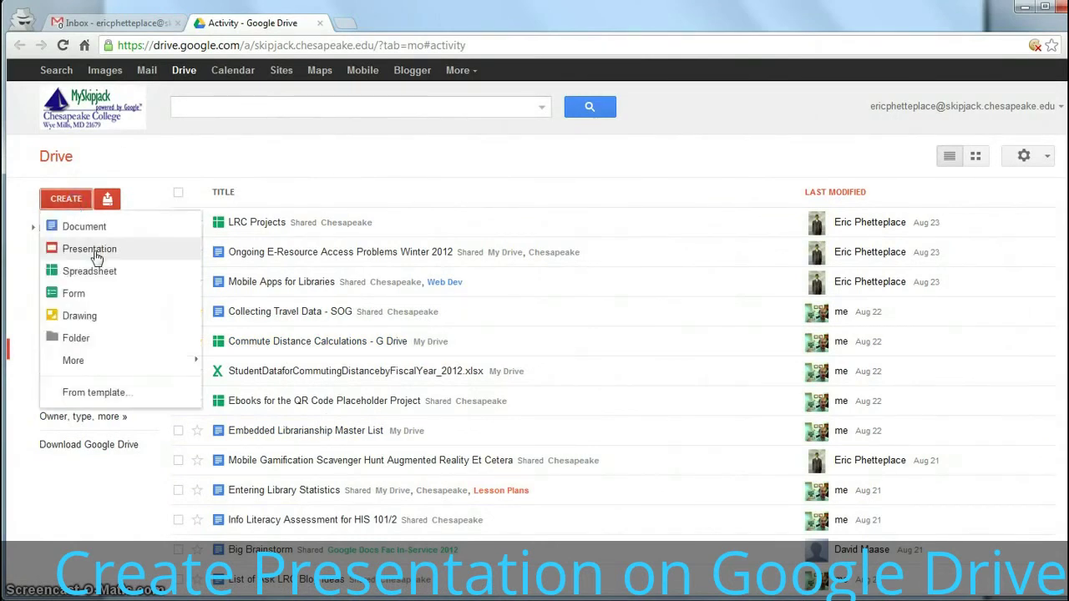
click(95, 252)
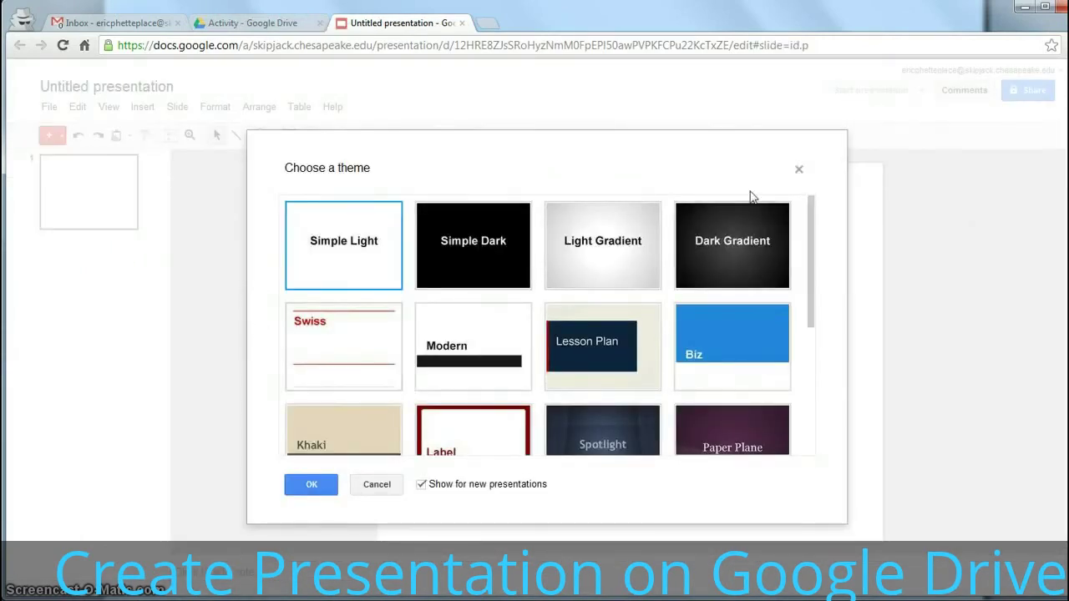
Step: Keep the Simple Light theme and rename the presentation 'Awesome Project'
click(311, 485)
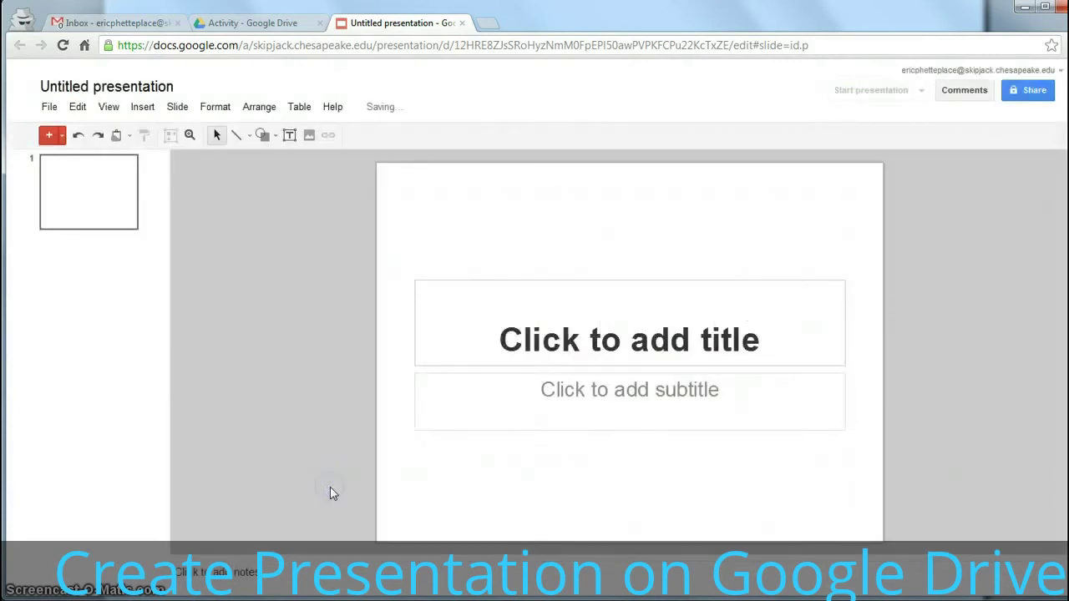
click(134, 89)
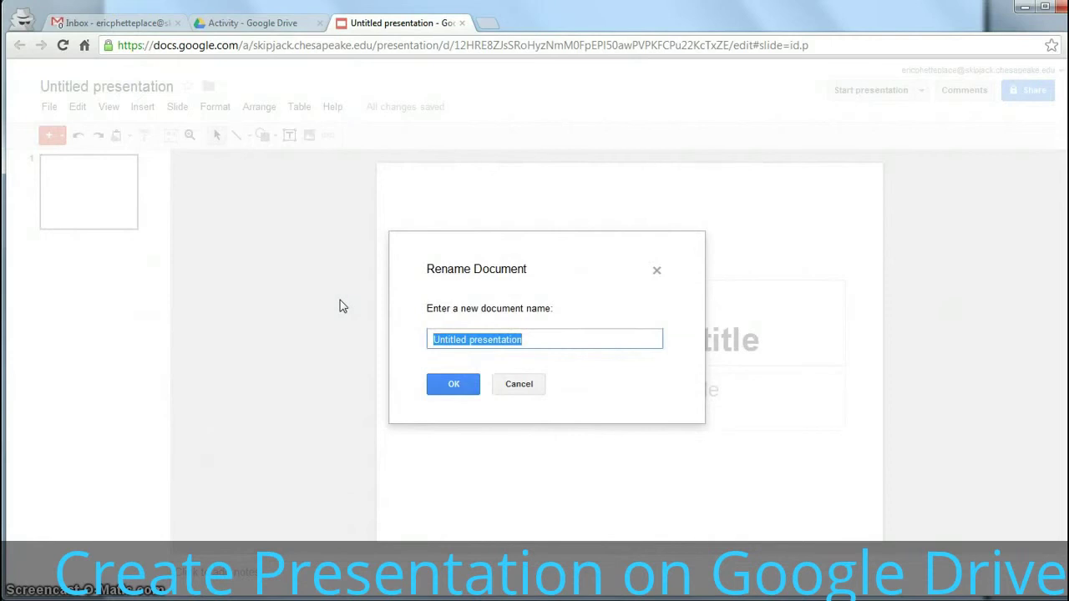
text(Awesome Projec)
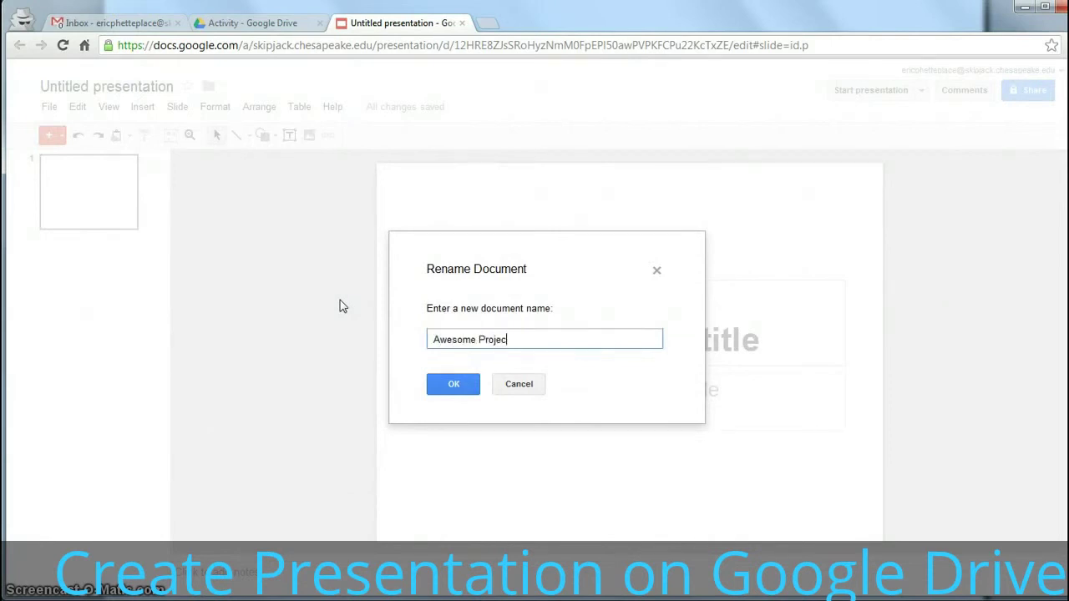
text(t)
key(Return)
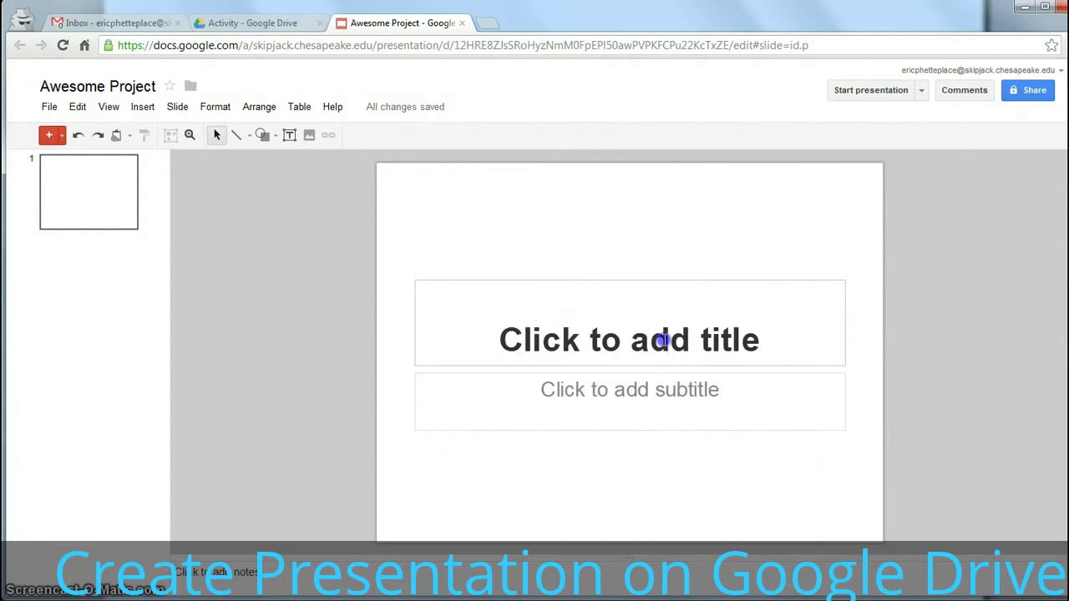
Step: Title the first slide 'Awesome Project', add the author's name as subtitle, then add a second slide
click(667, 344)
text(Awesome Project)
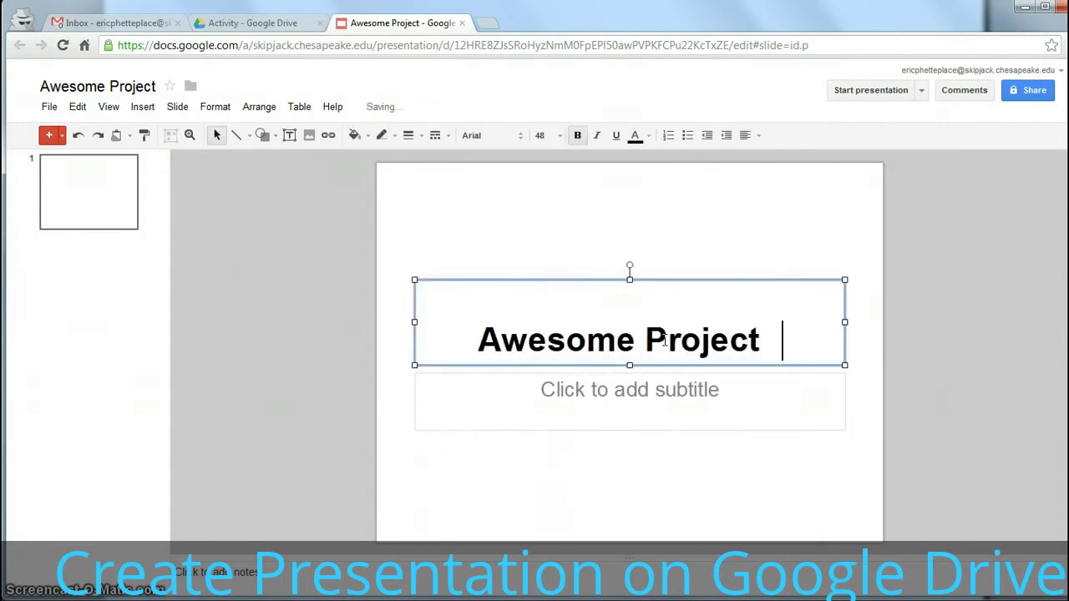
key(BackSpace)
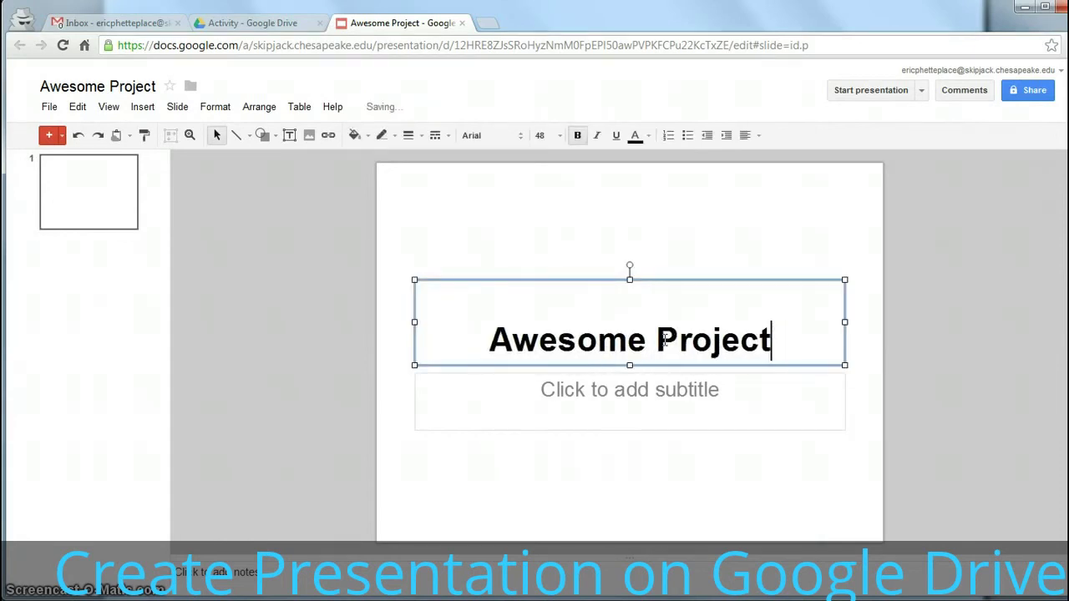
click(694, 418)
text(Eric Phetteplace)
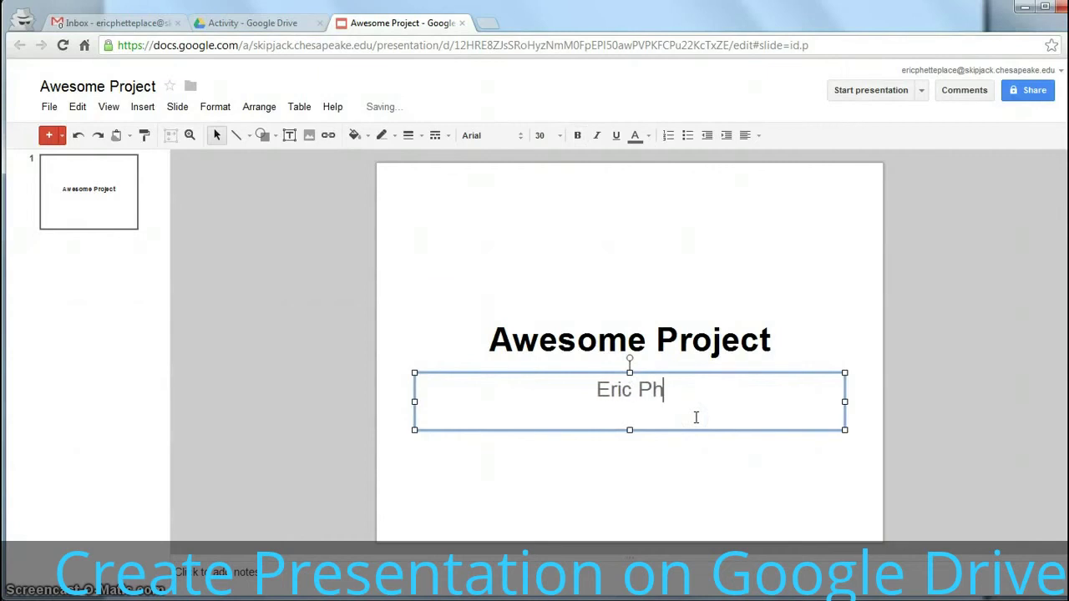
click(656, 496)
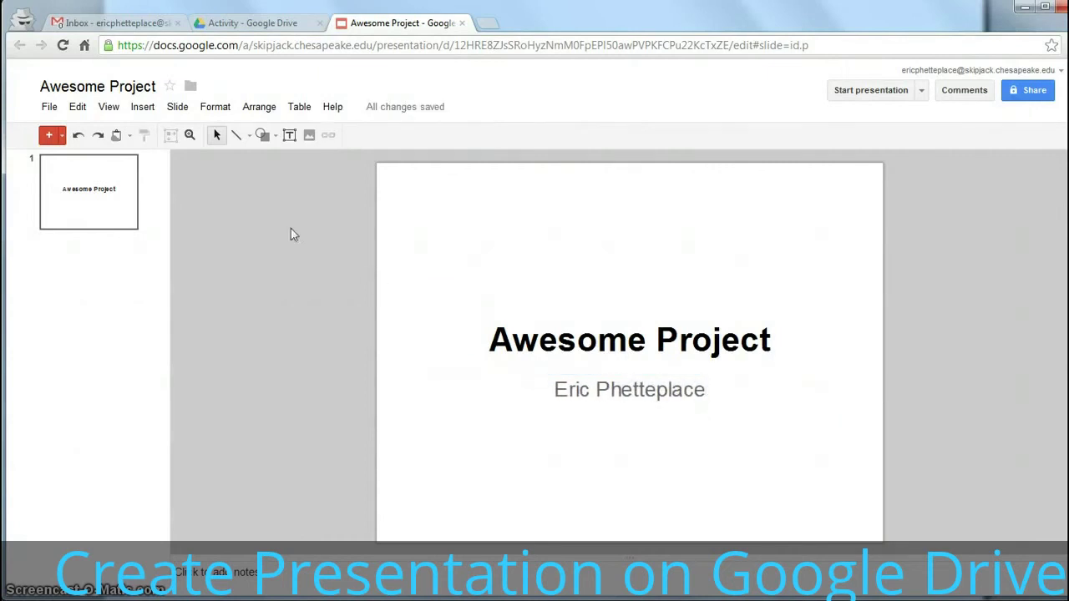
click(50, 136)
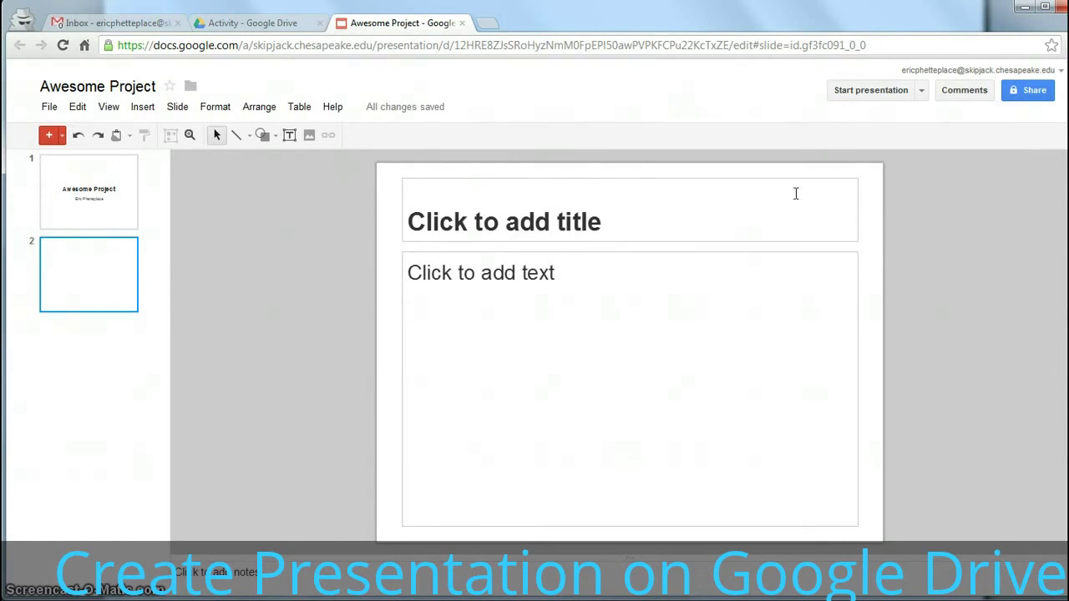
Step: In Sharing settings, add two skipjack school collaborators with Can edit permission
click(1027, 97)
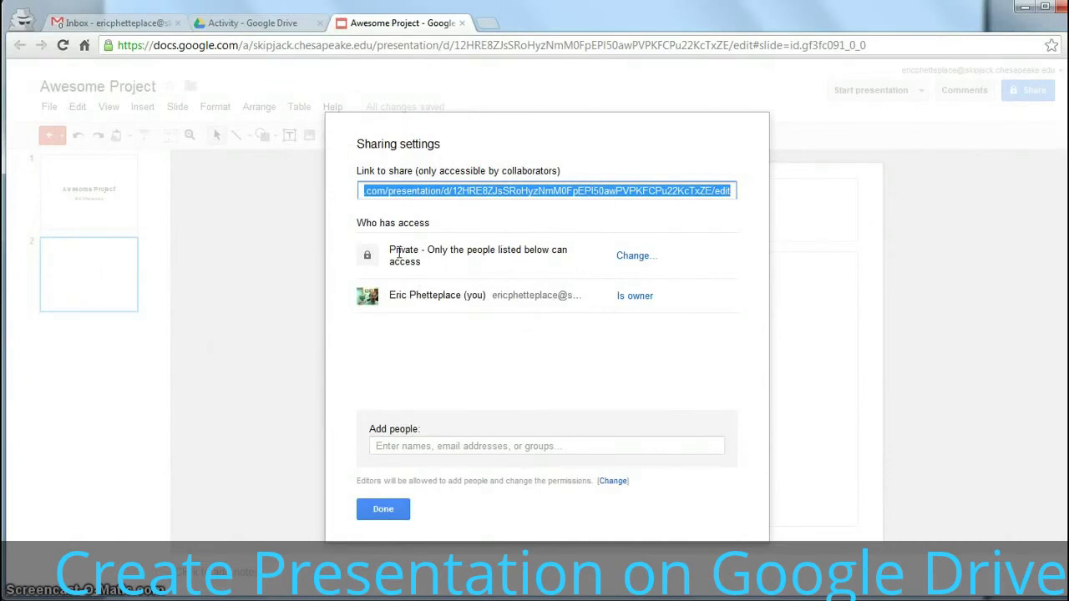
click(452, 446)
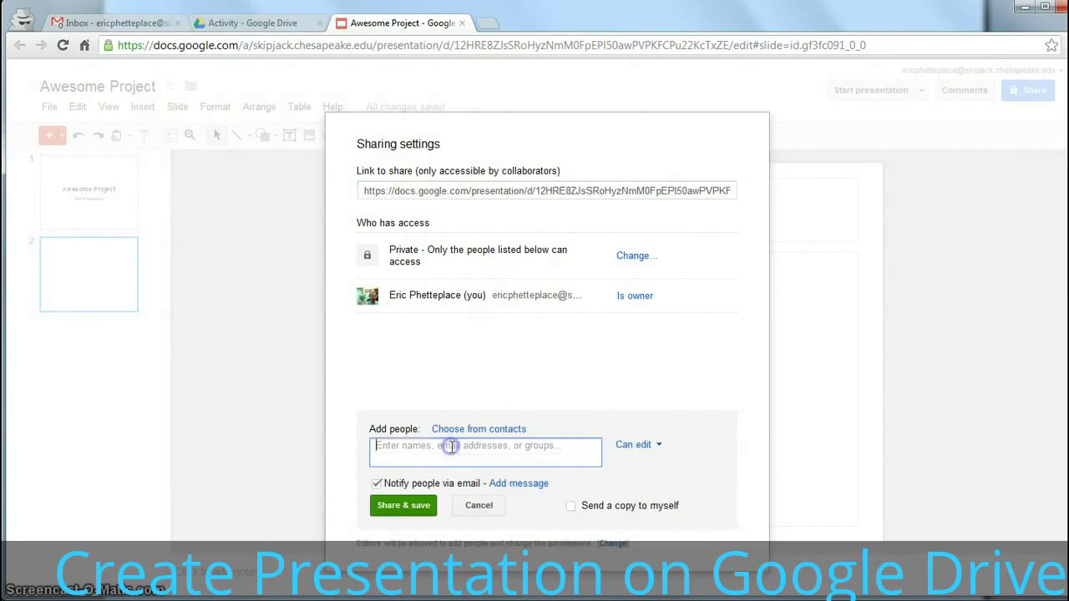
text(m)
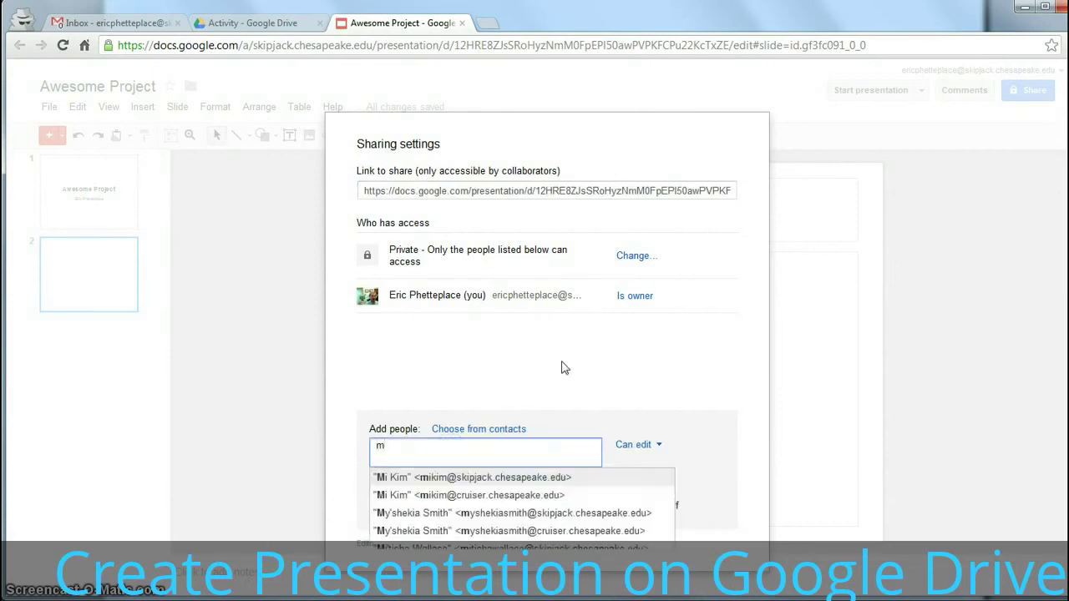
text(elinab)
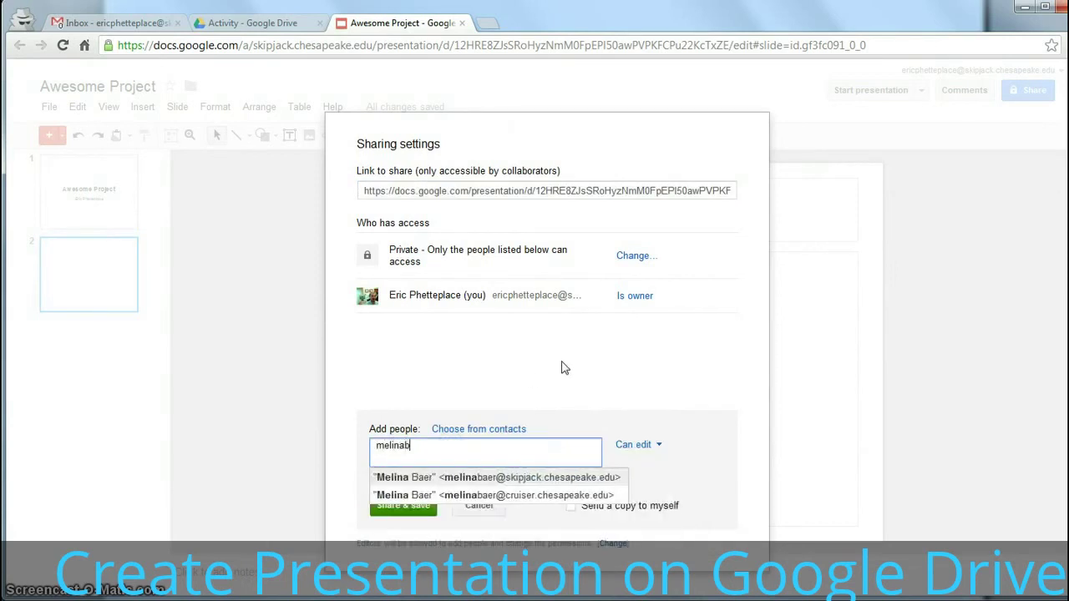
text(aer)
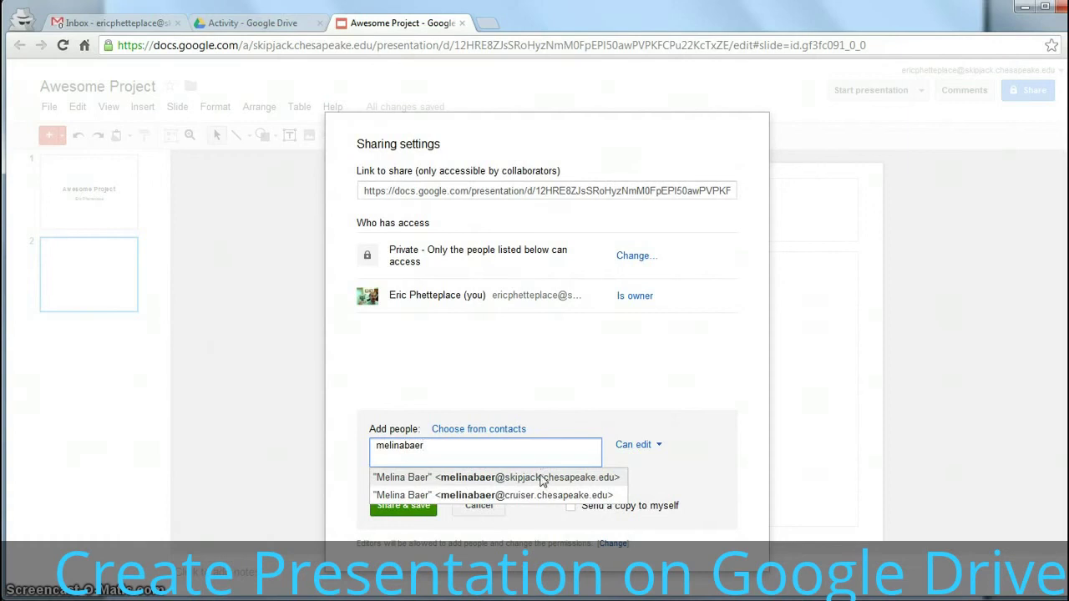
click(541, 480)
text(krist)
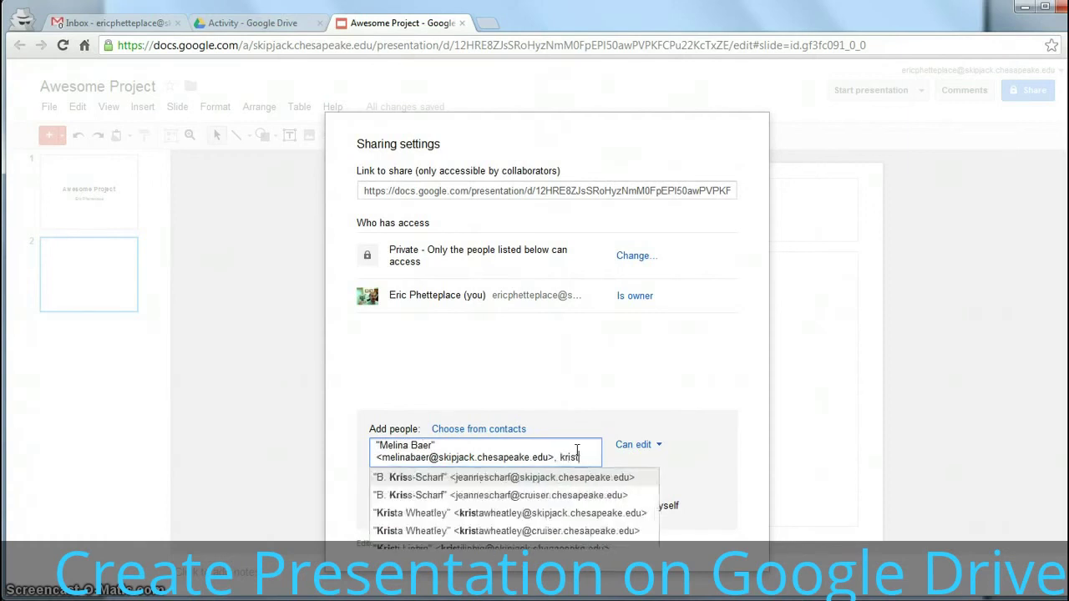
text(yfloyd)
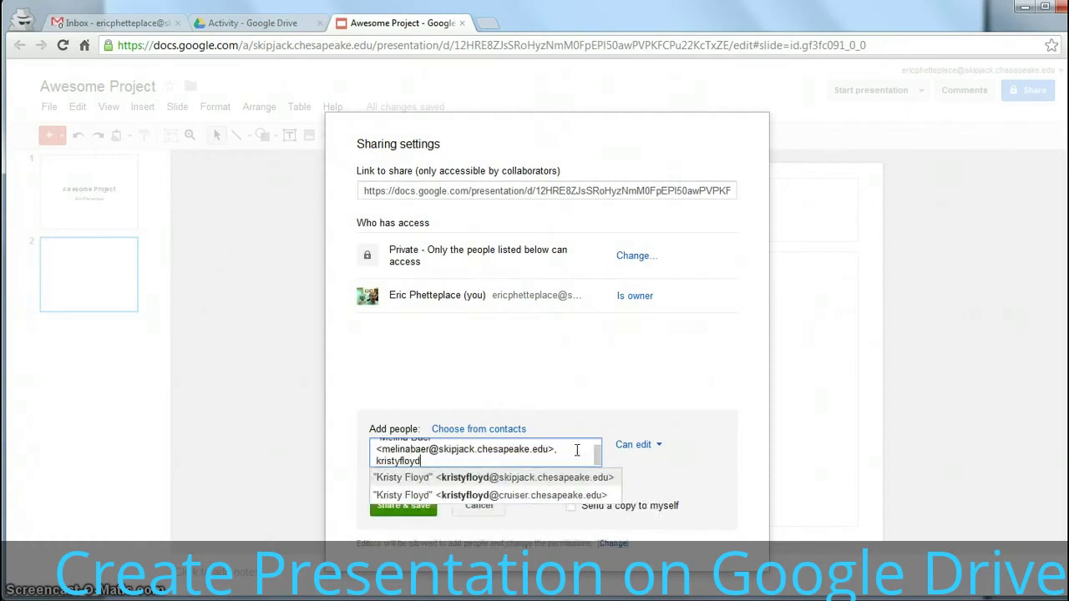
click(576, 480)
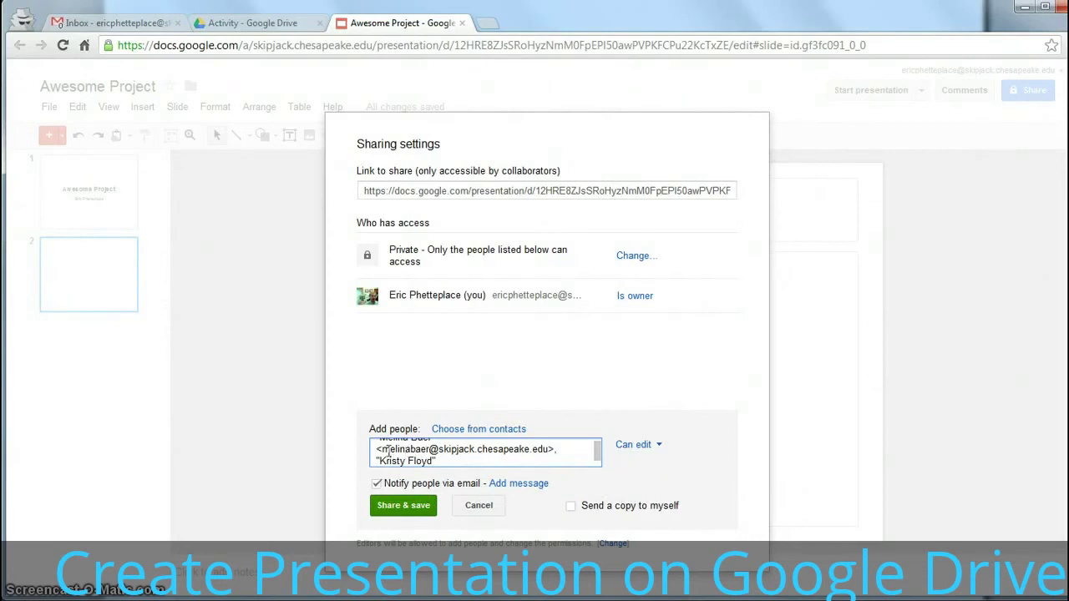
click(656, 445)
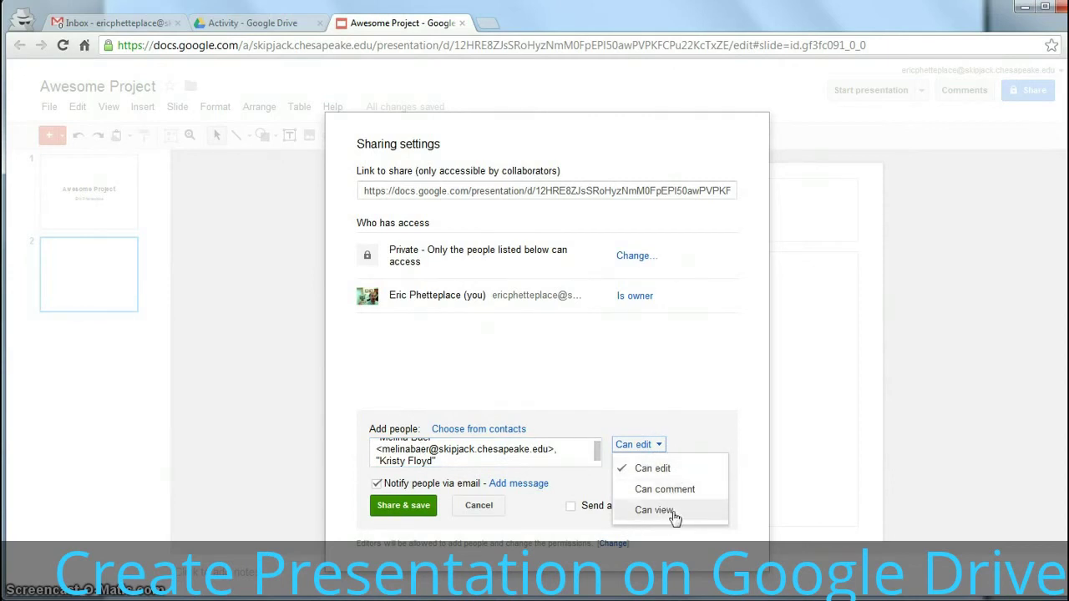
click(671, 471)
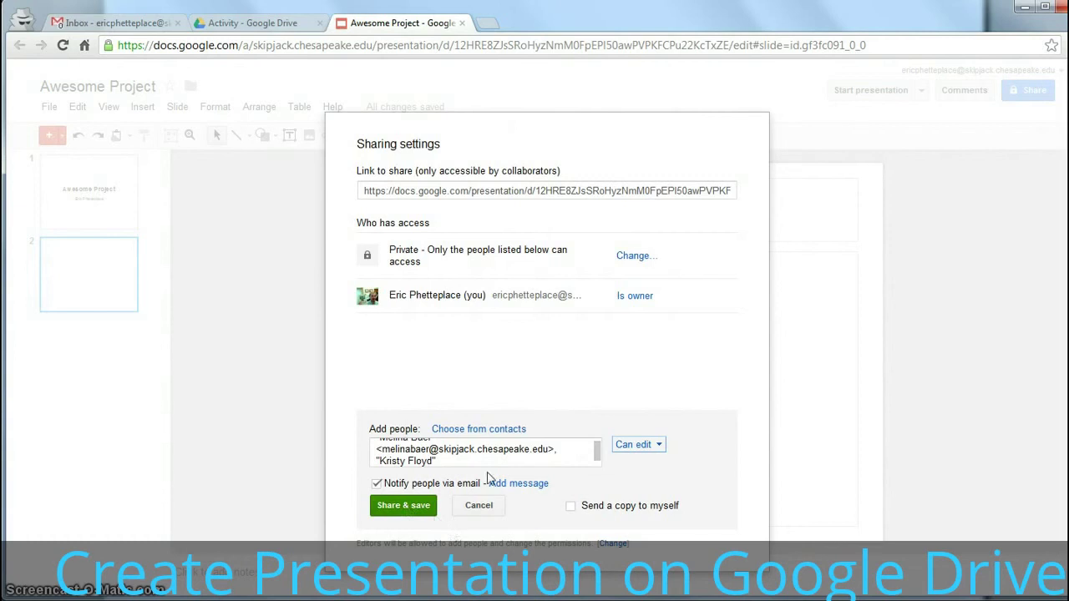
Step: Try Public on the web and Chesapeake College visibility, then cancel the invitations and close sharing
click(634, 257)
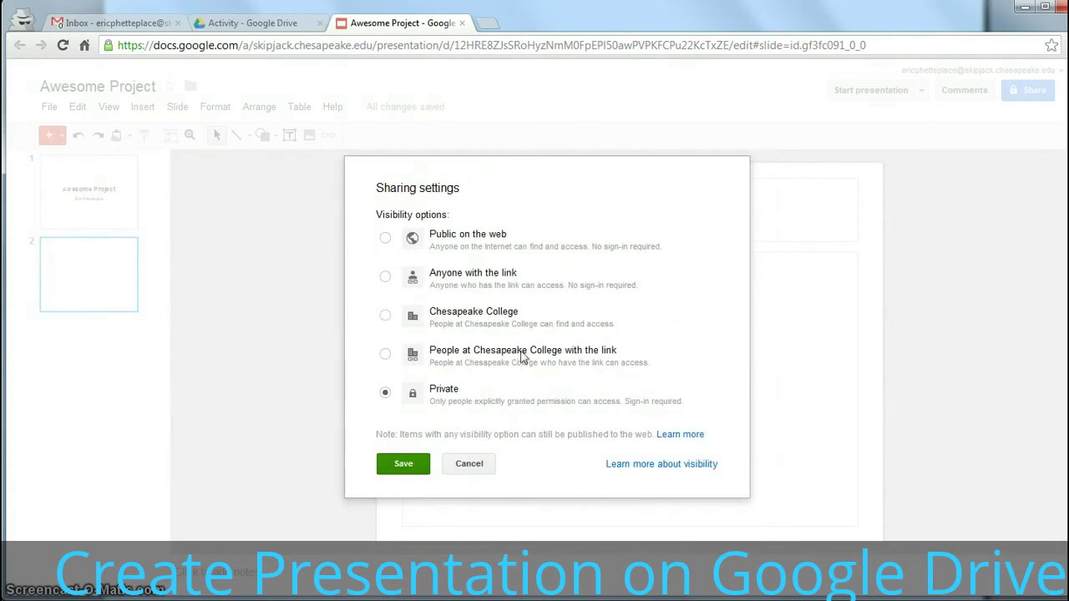
click(385, 238)
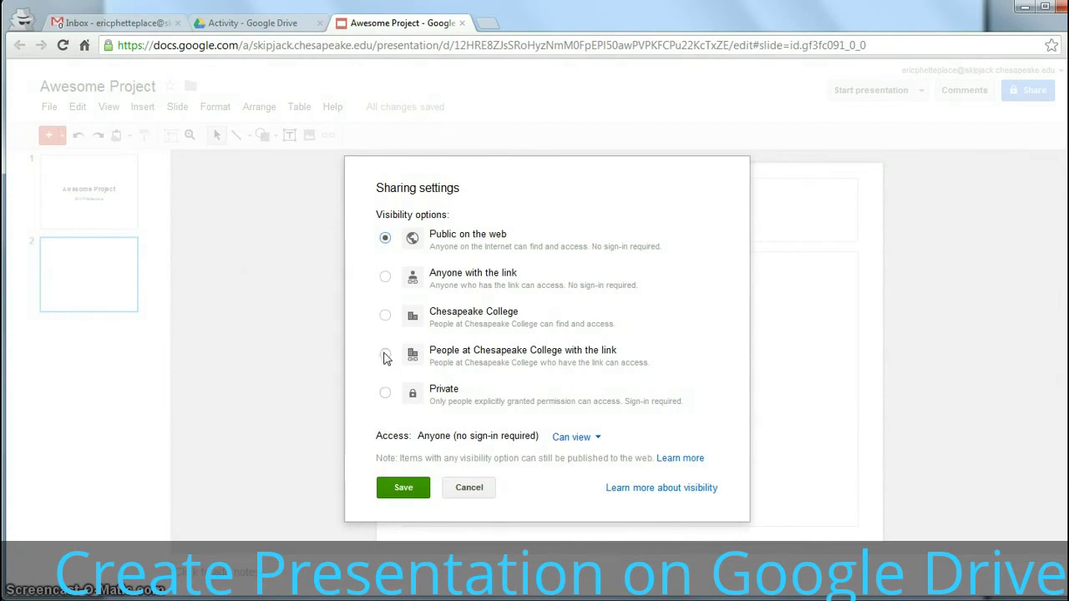
click(385, 316)
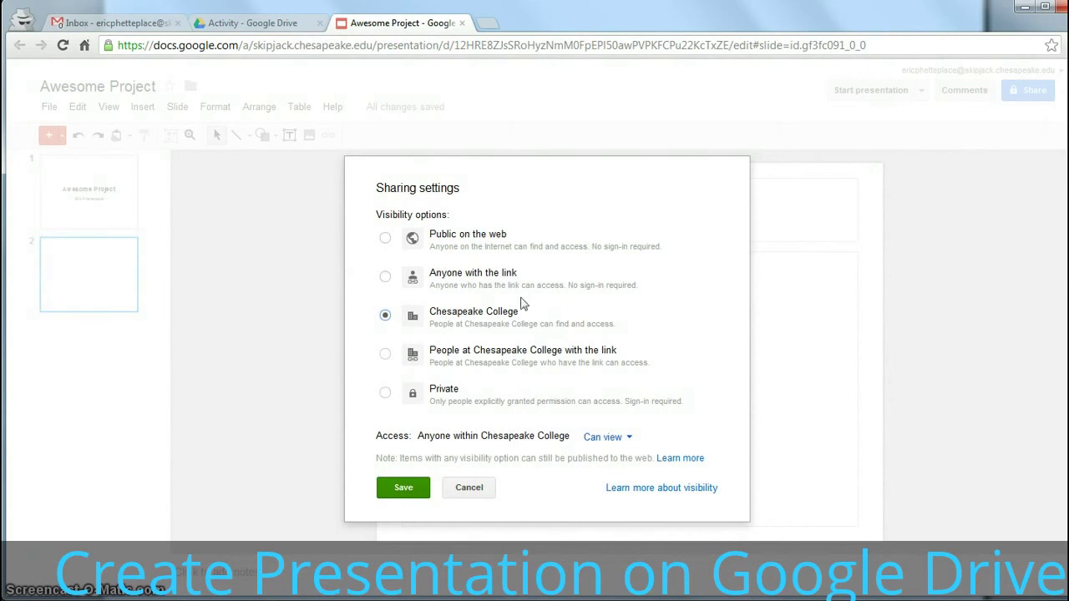
click(469, 487)
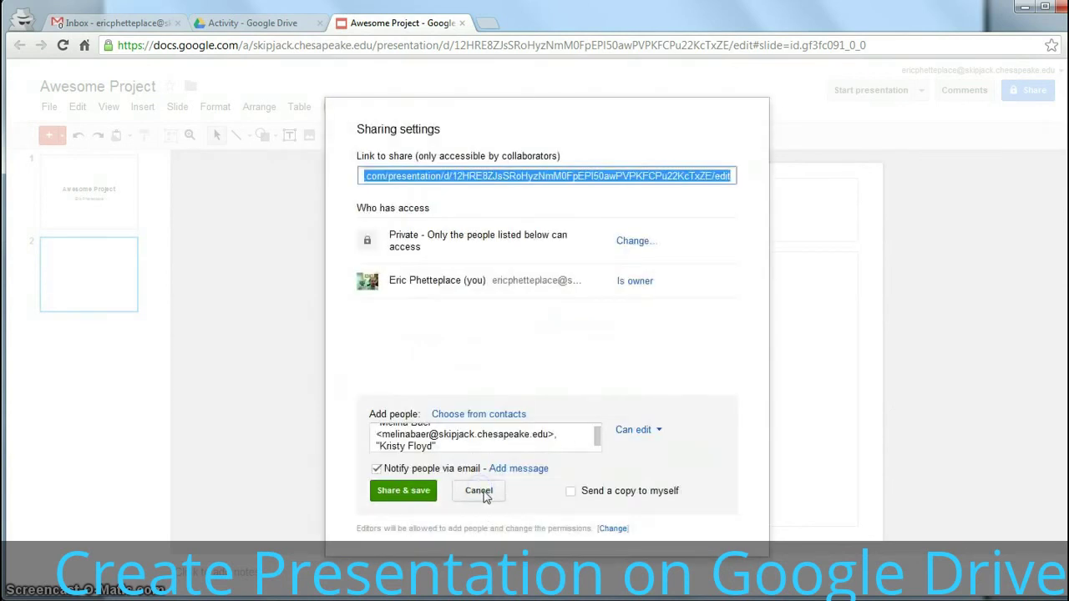
click(481, 492)
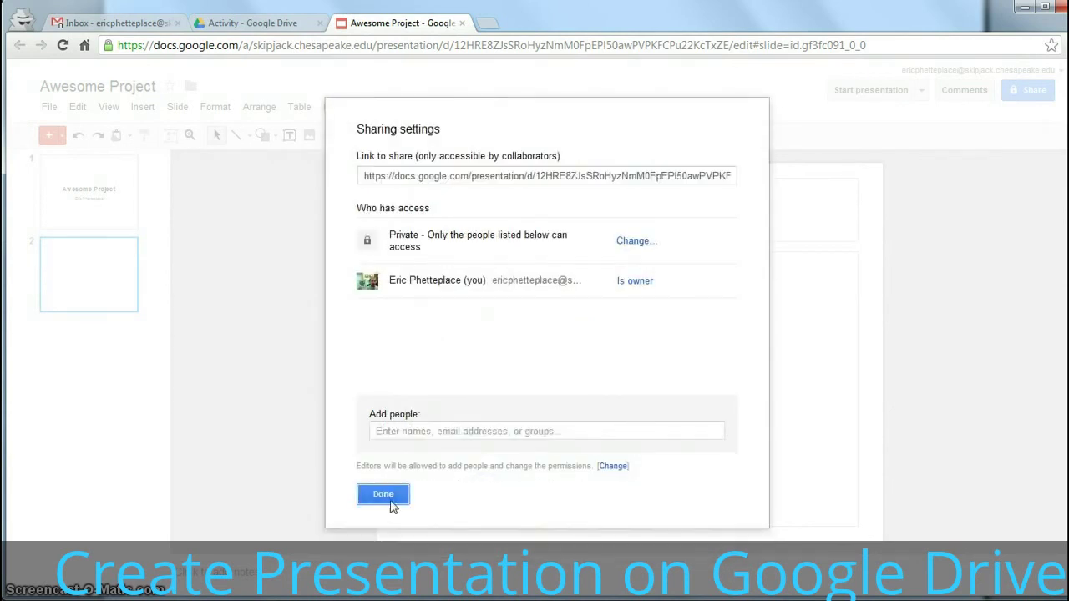
click(384, 494)
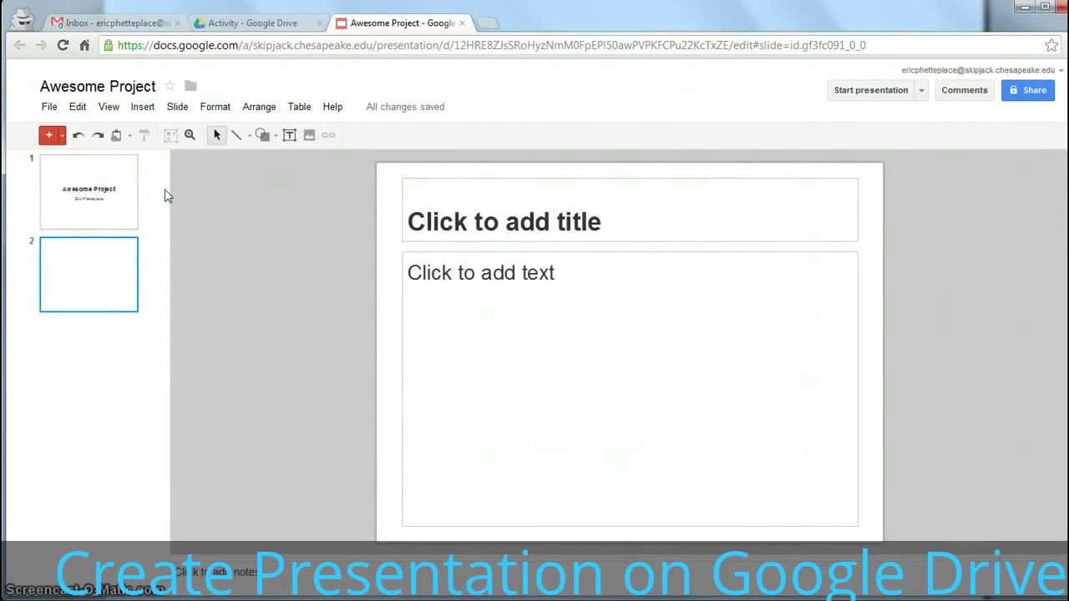
Step: Download Awesome Project as a PDF Document (.pdf) and save it to Downloads
click(48, 110)
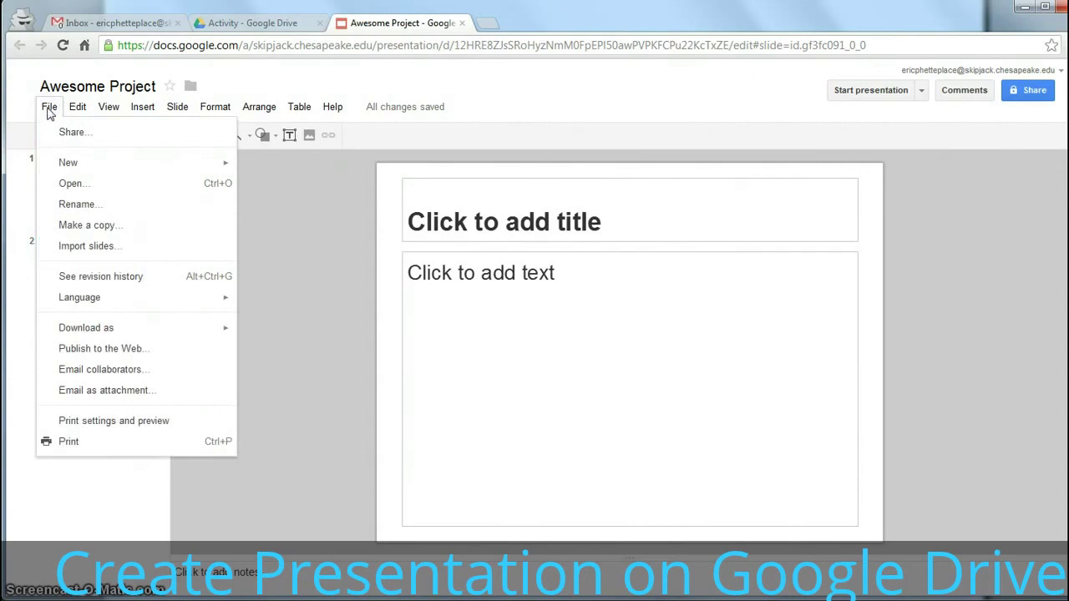
mouse_move(94, 332)
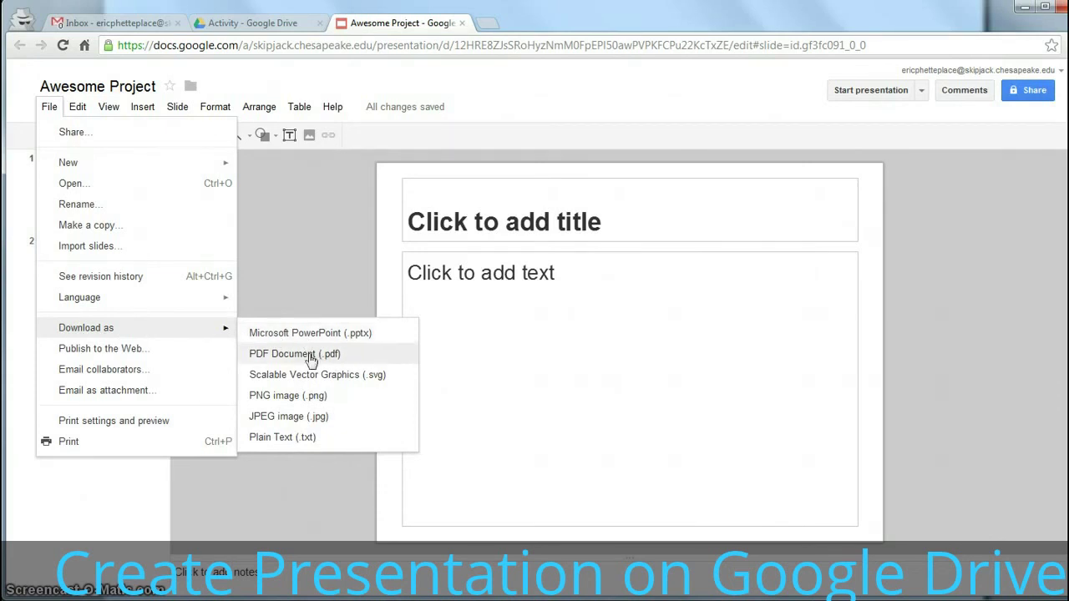
click(307, 357)
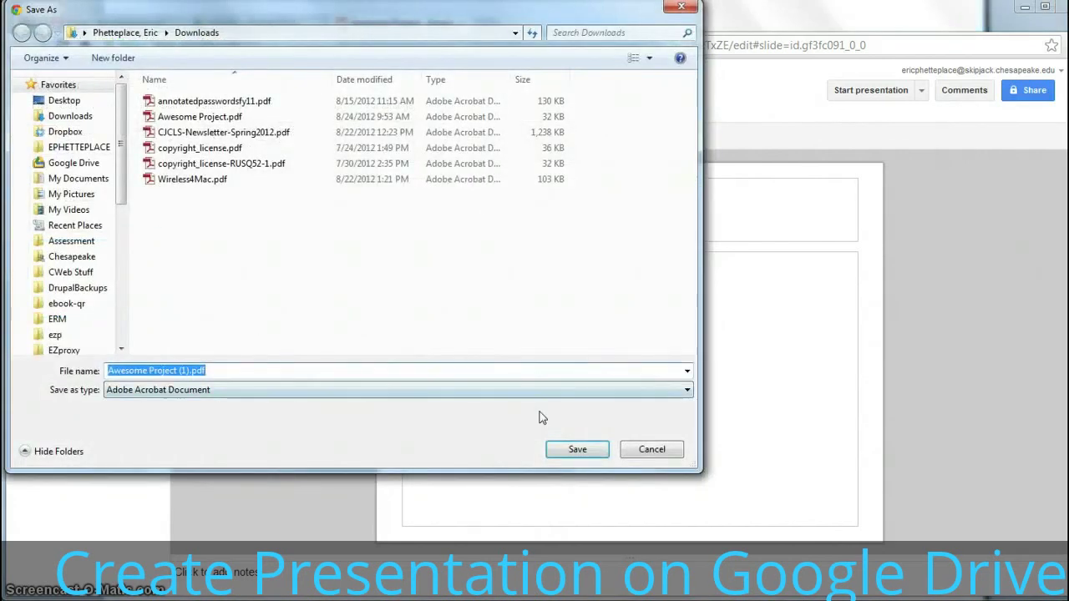
click(574, 451)
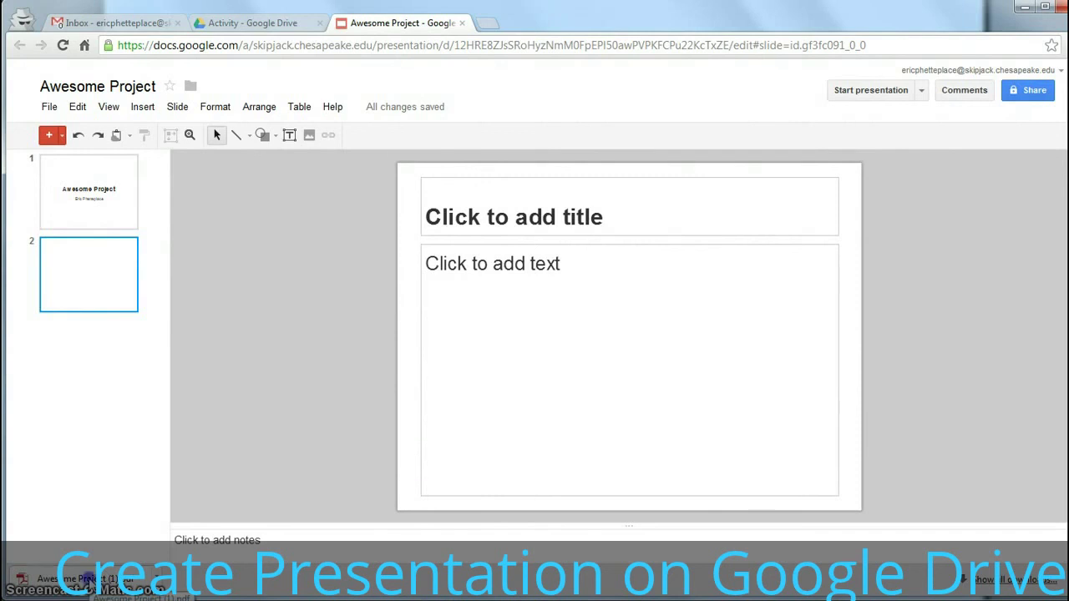
Step: Open the downloaded Awesome Project (1).pdf from the browser's download bar
click(84, 578)
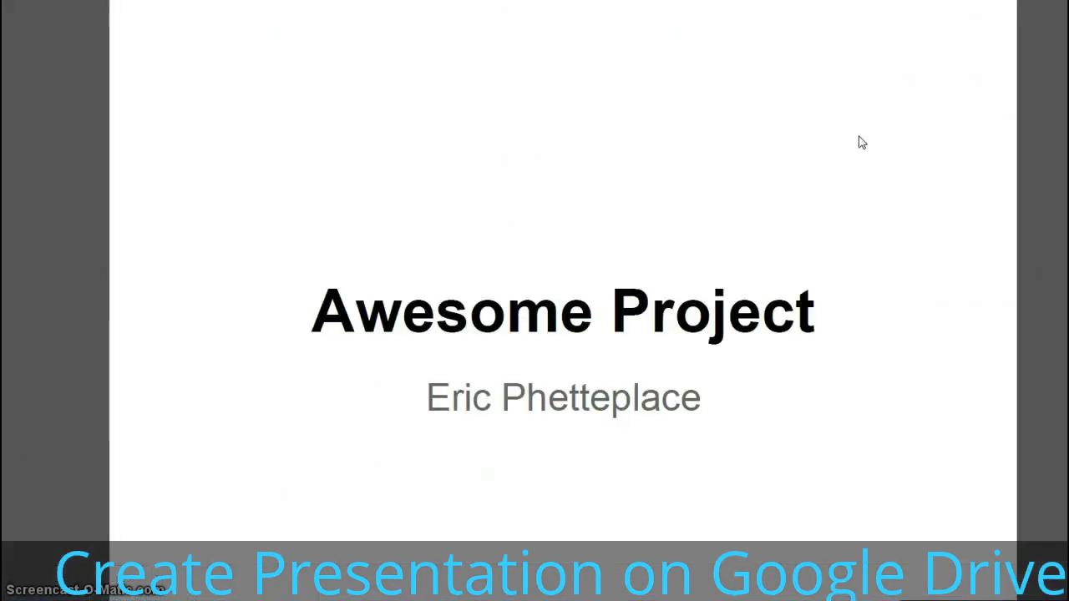